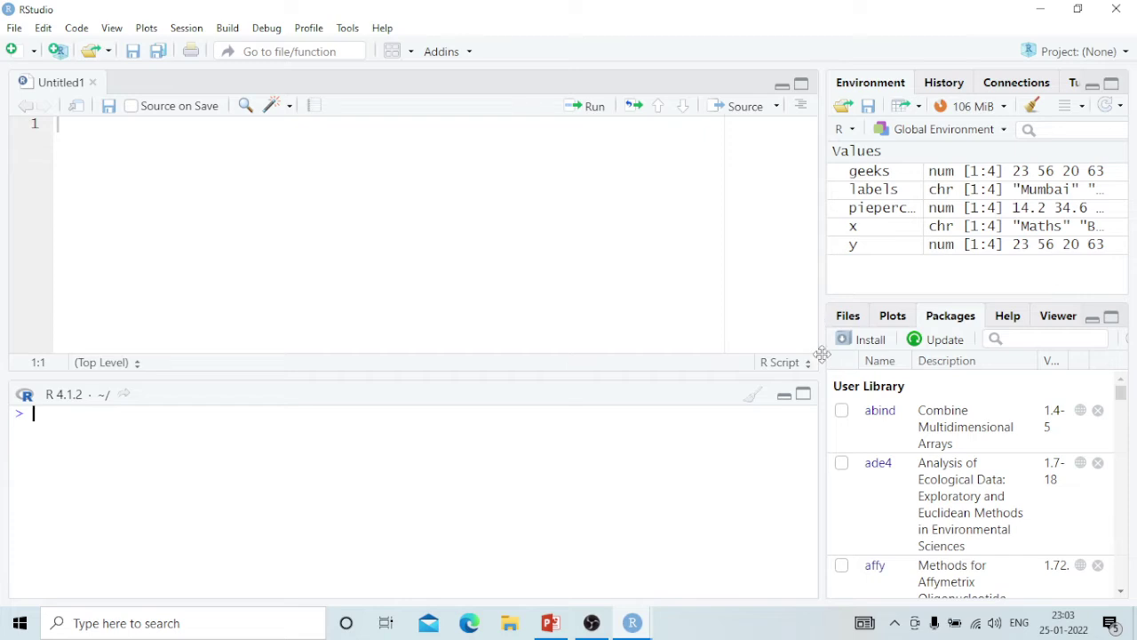
Widen the Environment and Packages panes, and minimize the RStudio windows to reach the desktop.
{"action": "left_click_drag", "start_coordinate": [820, 355], "coordinate": [690, 349]}
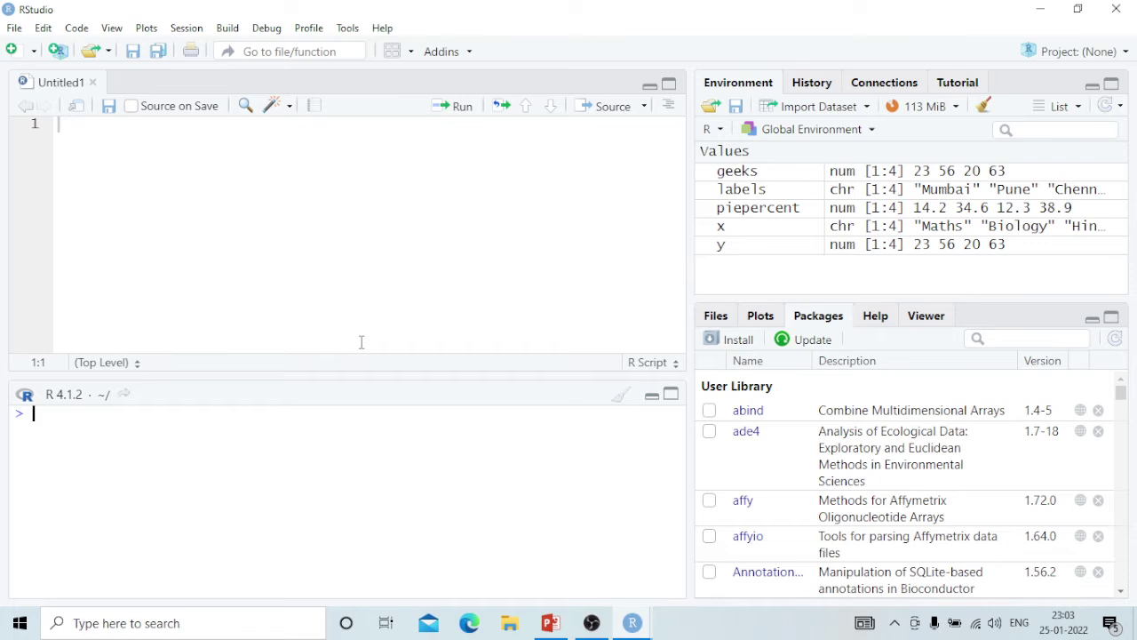
{"action": "left_click", "coordinate": [1041, 9]}
{"action": "mouse_move", "coordinate": [633, 623]}
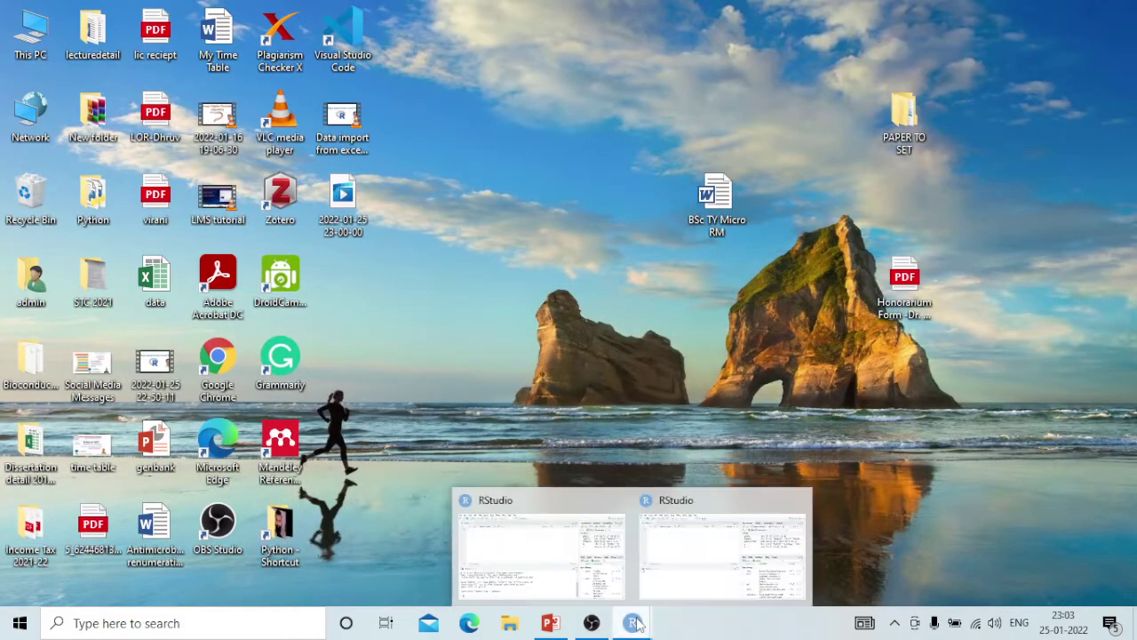
{"action": "left_click", "coordinate": [764, 543]}
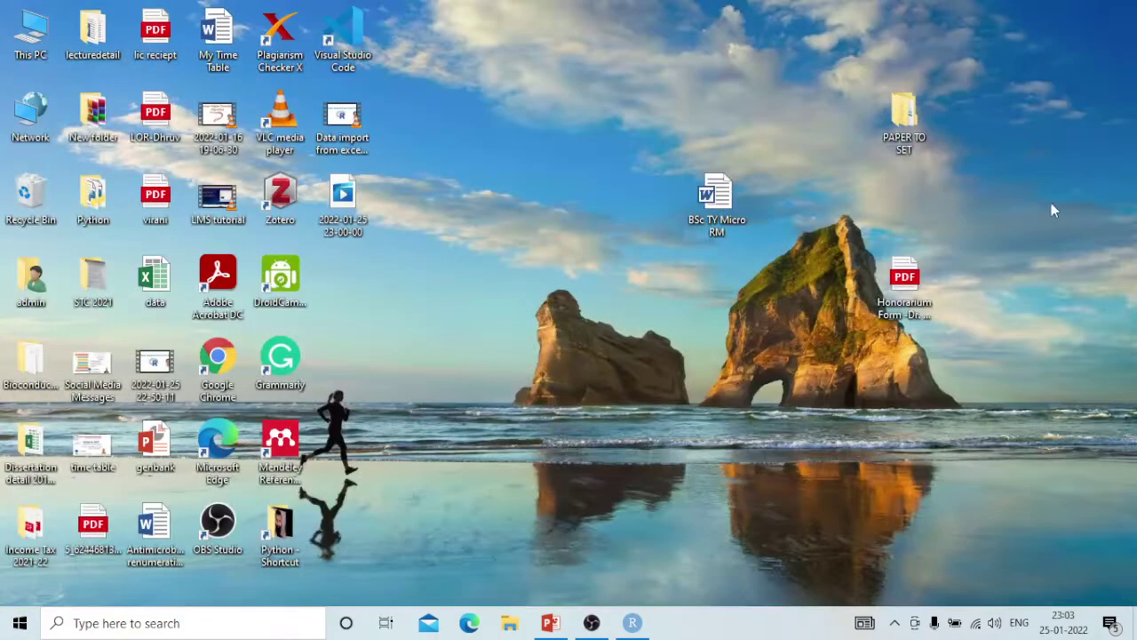
{"action": "left_click", "coordinate": [1036, 9]}
{"action": "left_click", "coordinate": [632, 623]}
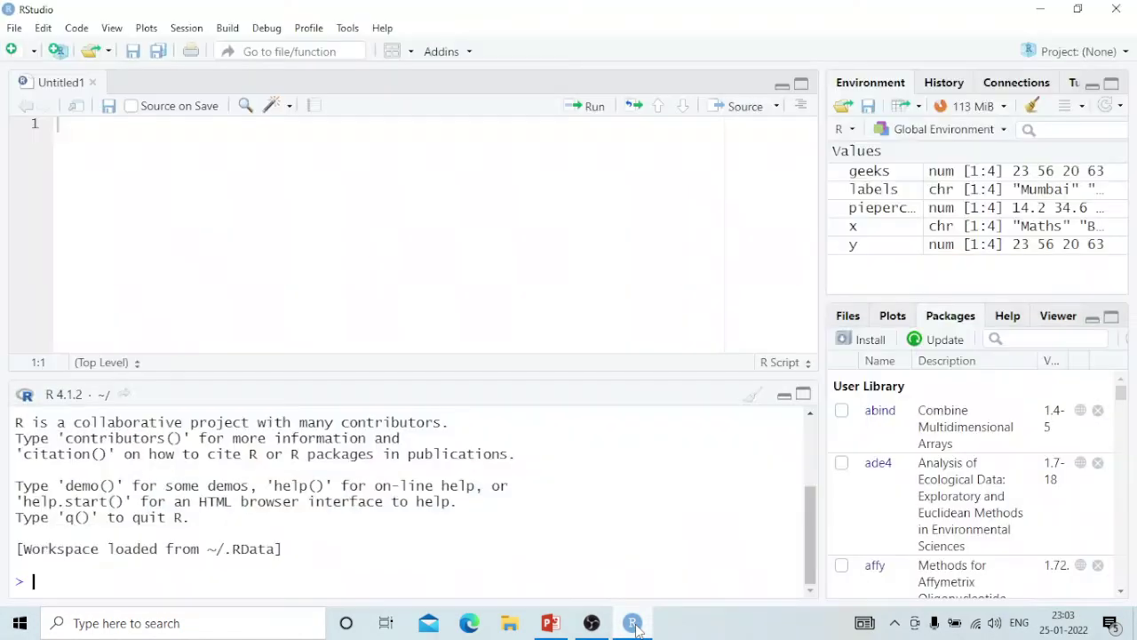
{"action": "left_click", "coordinate": [633, 623]}
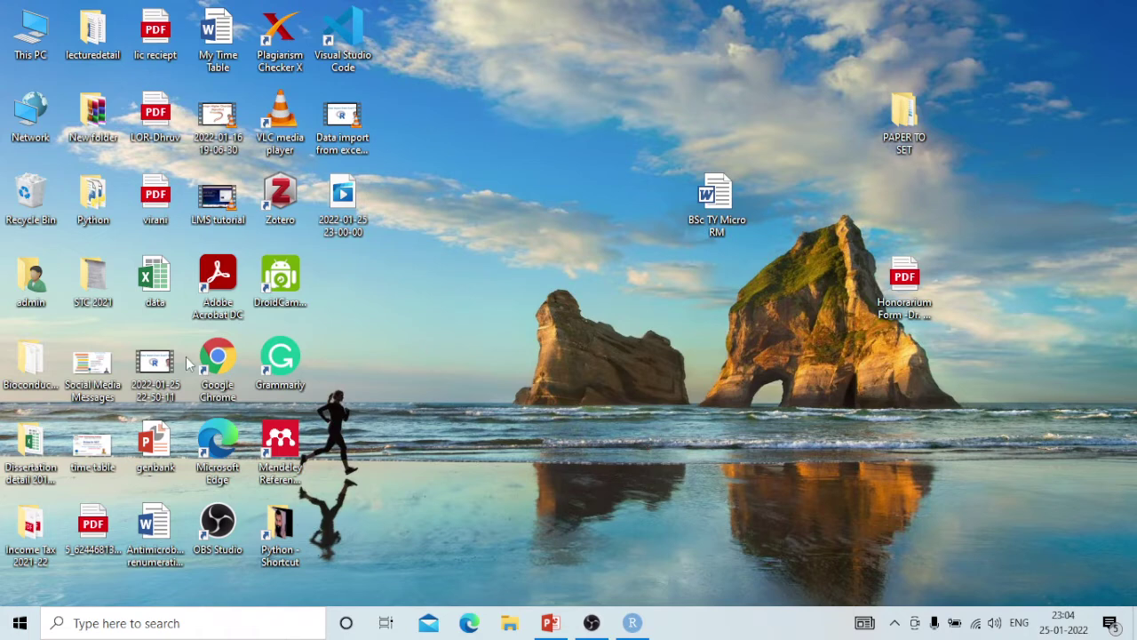
Open the data workbook from the desktop in Excel and examine the Temperature and Sales columns on the Scatterplot sheet before closing it.
{"action": "double_click", "coordinate": [154, 283]}
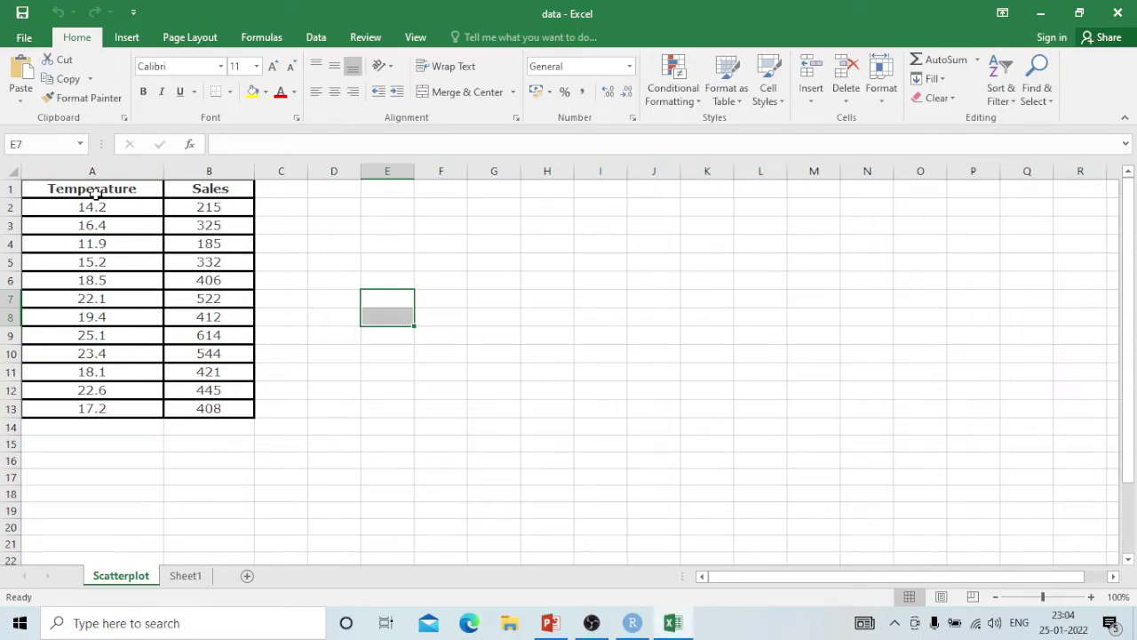
{"action": "left_click", "coordinate": [201, 174]}
{"action": "left_click", "coordinate": [104, 182]}
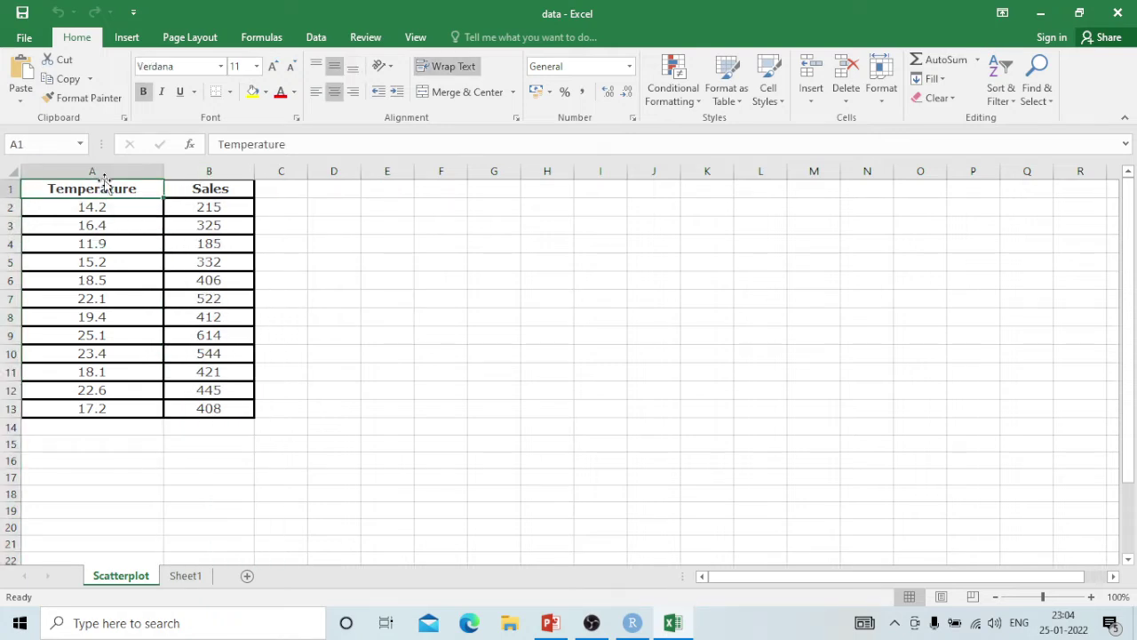
{"action": "left_click", "coordinate": [104, 175]}
{"action": "left_click", "coordinate": [195, 191]}
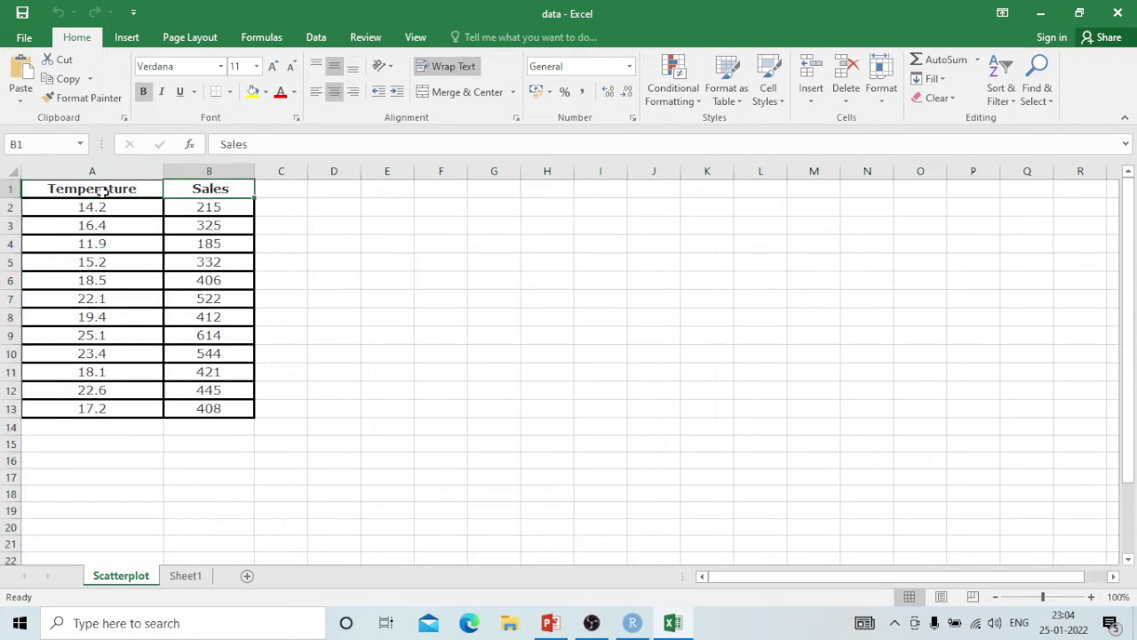
{"action": "left_click_drag", "start_coordinate": [101, 191], "coordinate": [225, 408]}
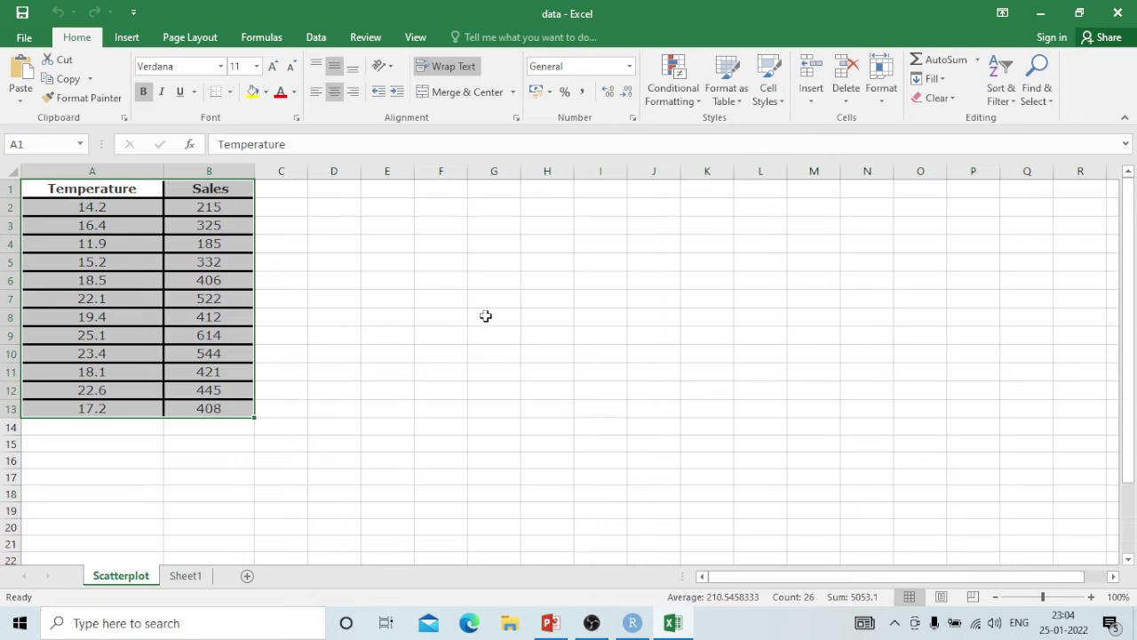
{"action": "left_click", "coordinate": [490, 316]}
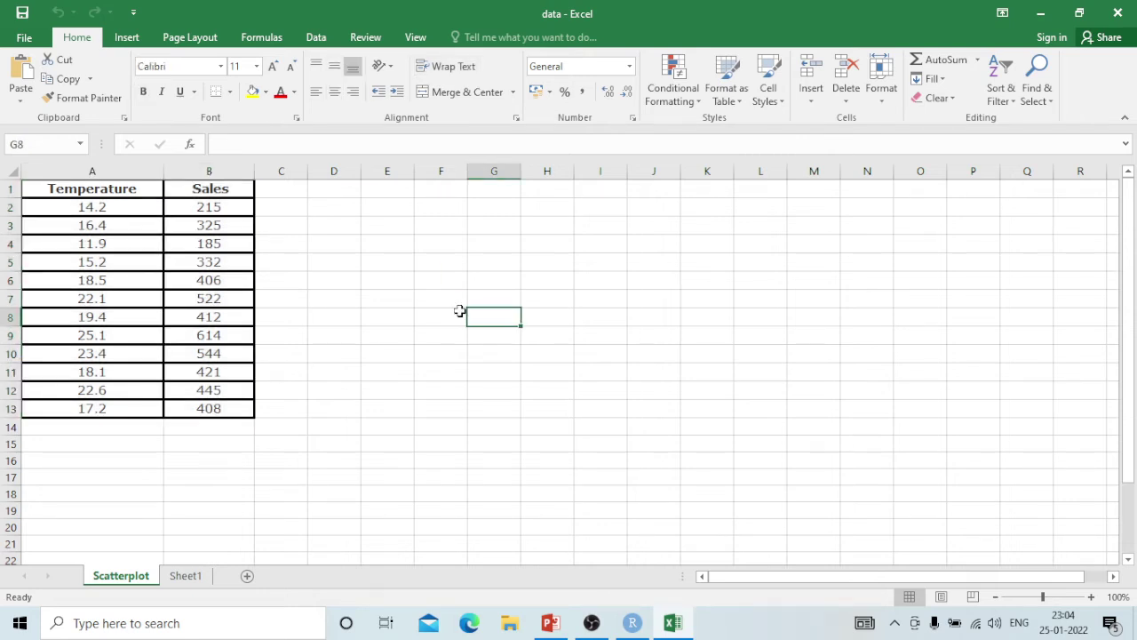
{"action": "left_click", "coordinate": [1118, 13]}
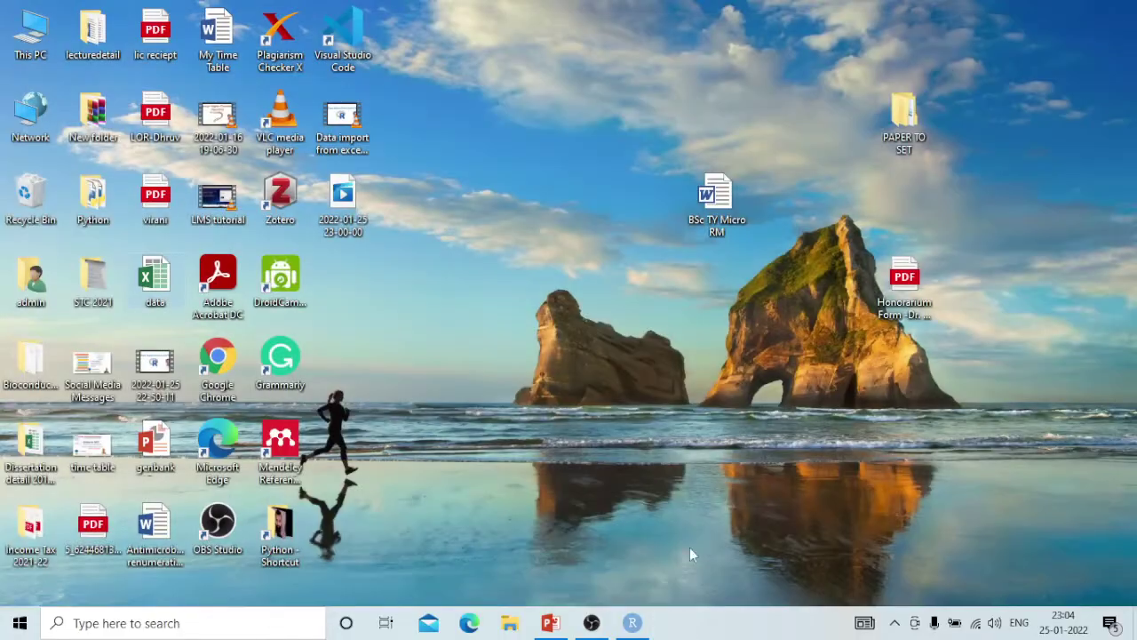
Switch back to RStudio and specify readxl as the package to install from the CRAN repository.
{"action": "left_click", "coordinate": [631, 625]}
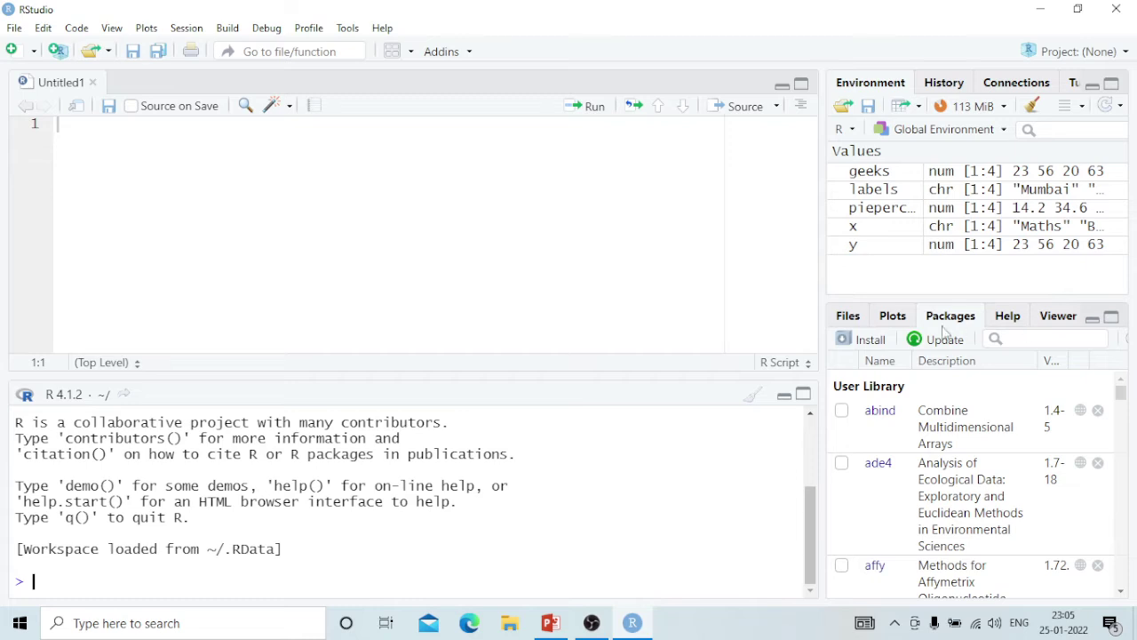
{"action": "left_click", "coordinate": [871, 341]}
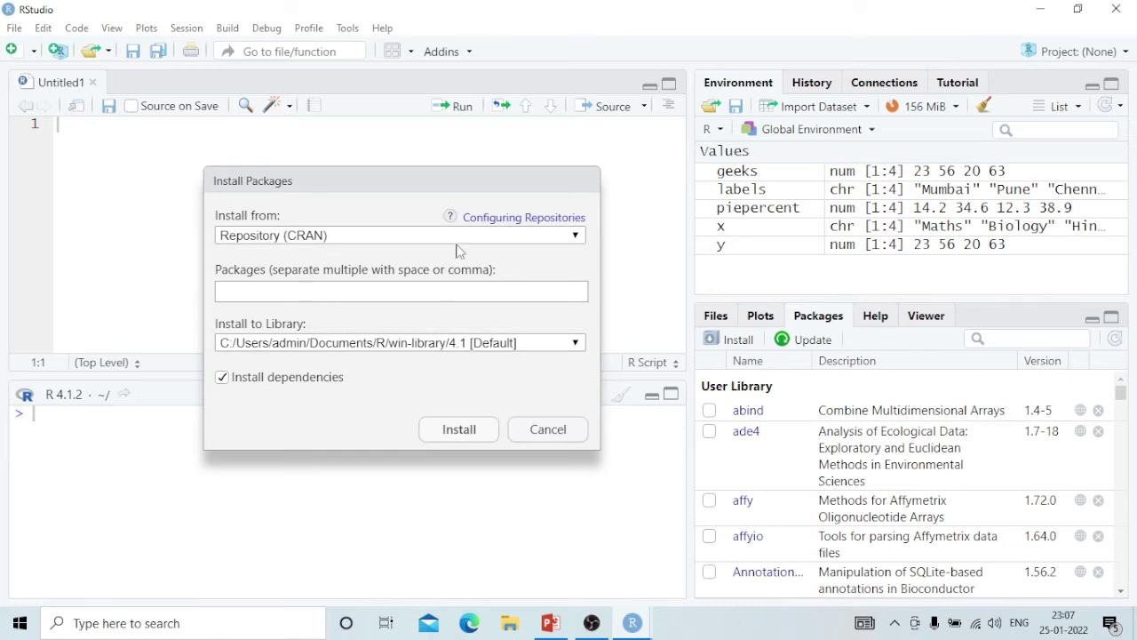
{"action": "left_click", "coordinate": [366, 293]}
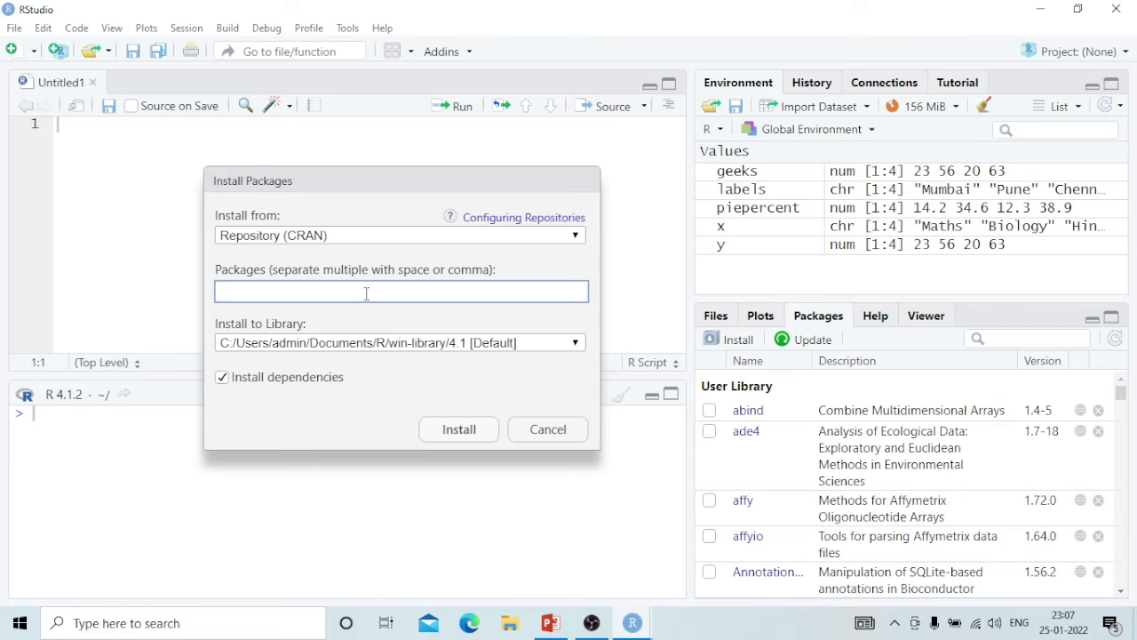
{"action": "type", "text": "r"}
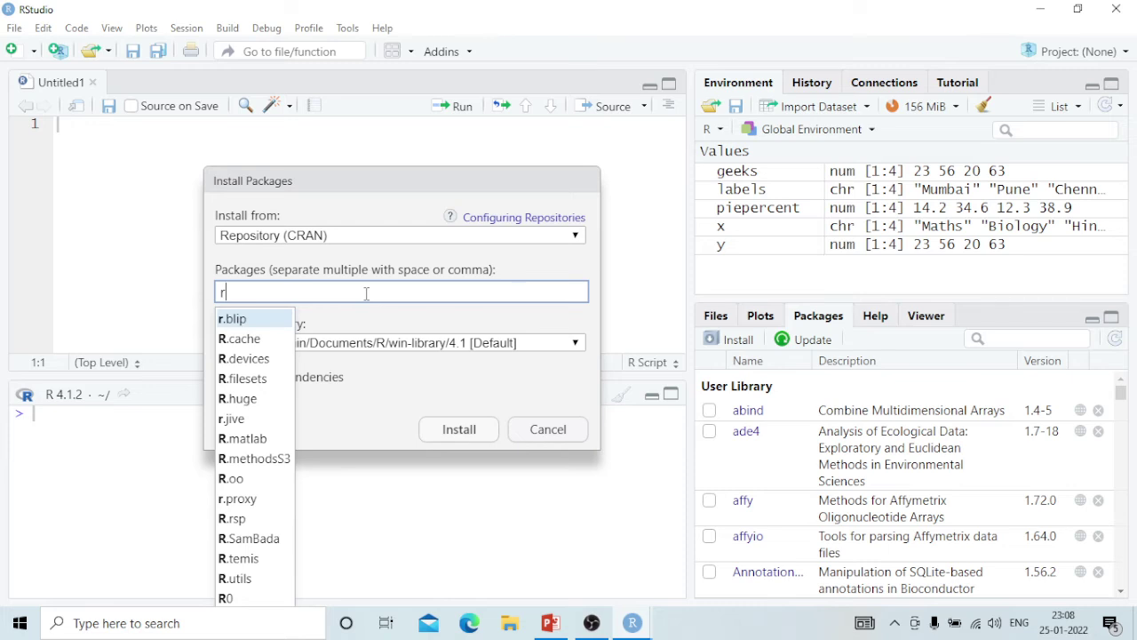
{"action": "type", "text": "e"}
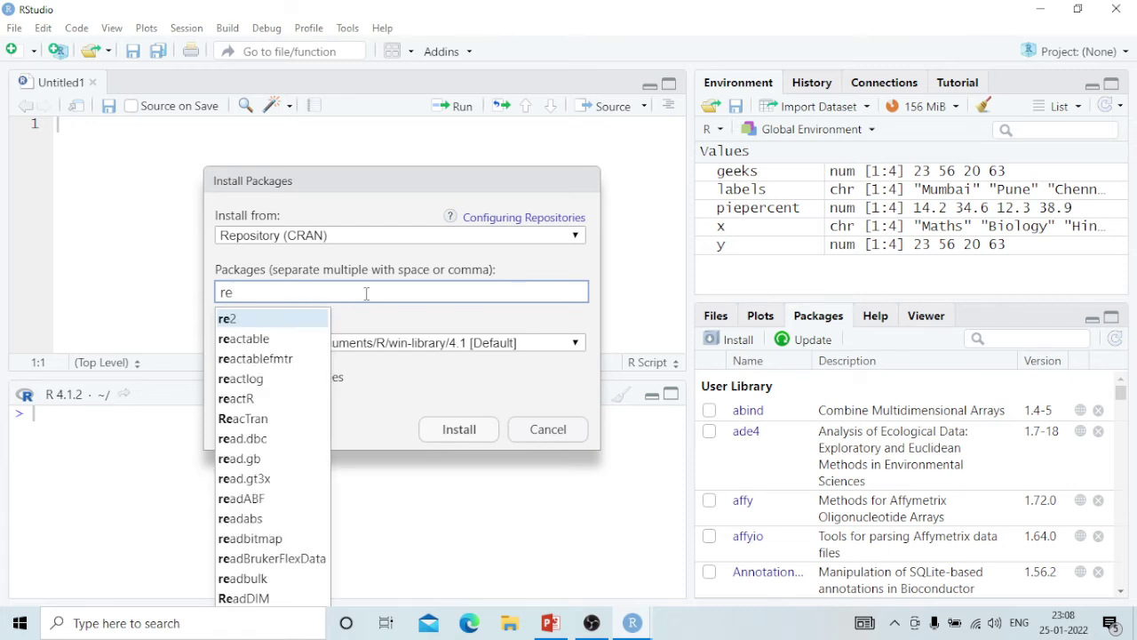
{"action": "type", "text": "ad"}
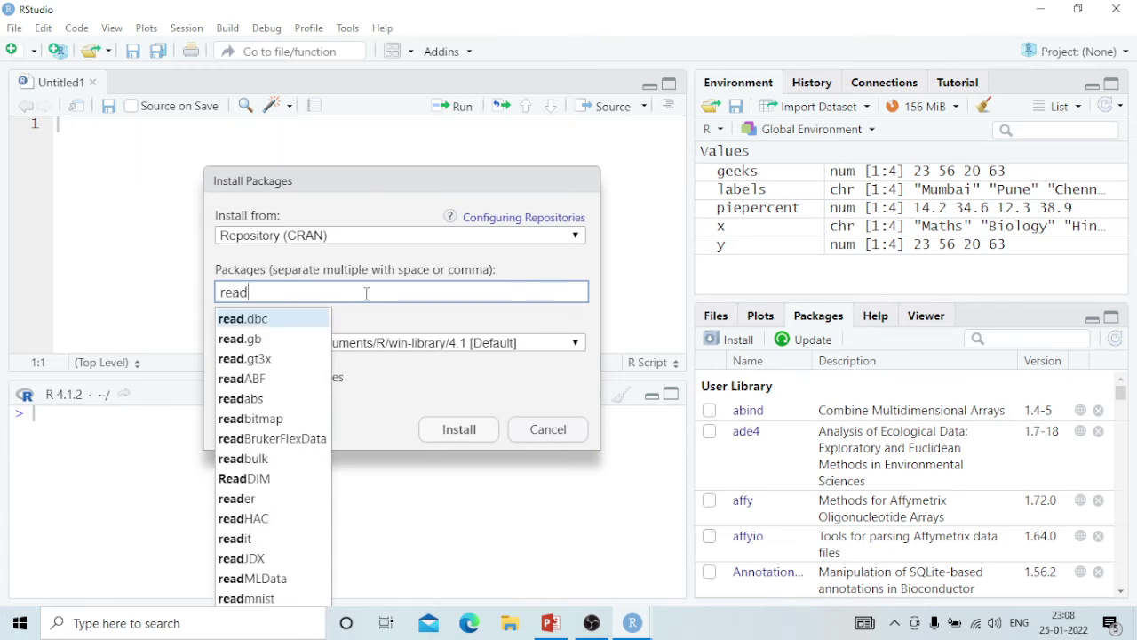
{"action": "type", "text": "x"}
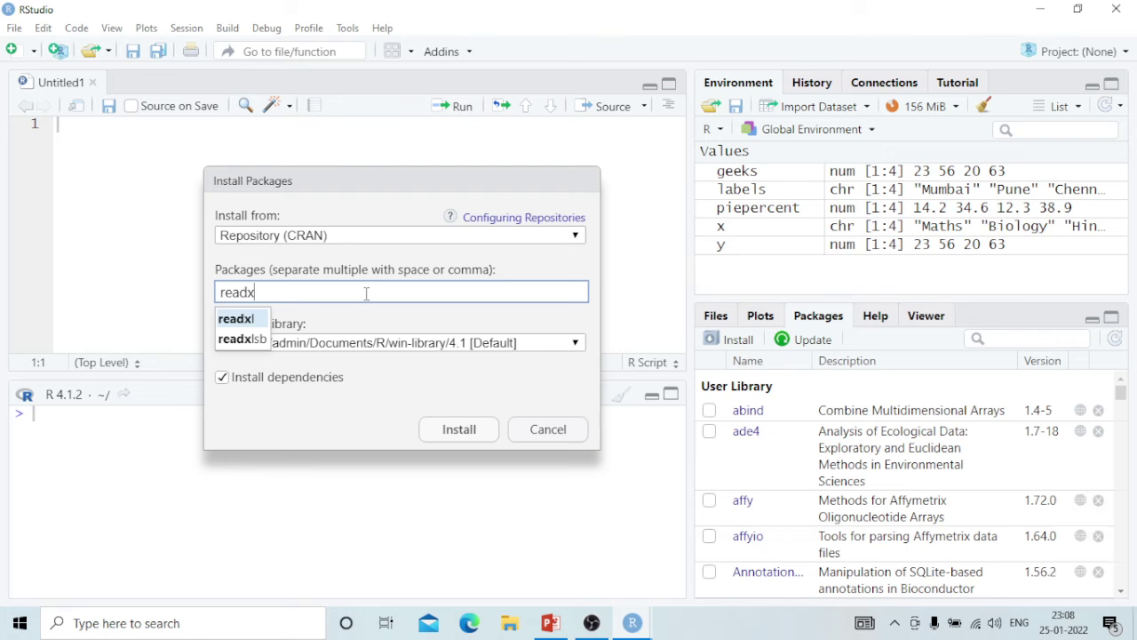
{"action": "type", "text": "l"}
{"action": "left_click", "coordinate": [249, 318]}
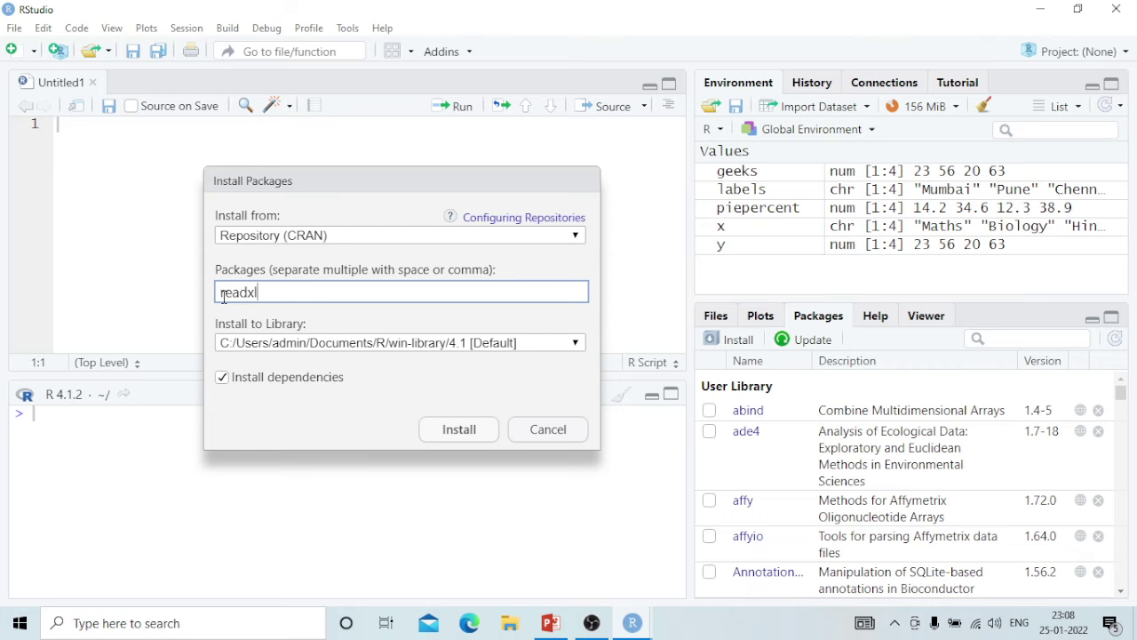
Install the readxl package with its dependencies into the default library.
{"action": "left_click_drag", "start_coordinate": [222, 296], "coordinate": [267, 294]}
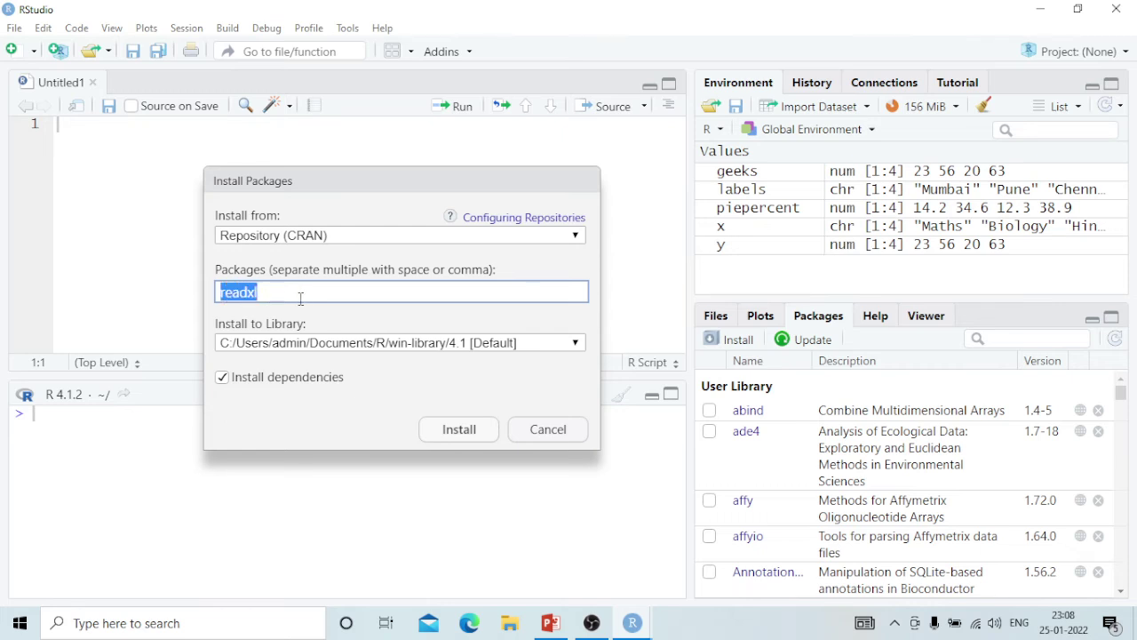
{"action": "left_click", "coordinate": [299, 298]}
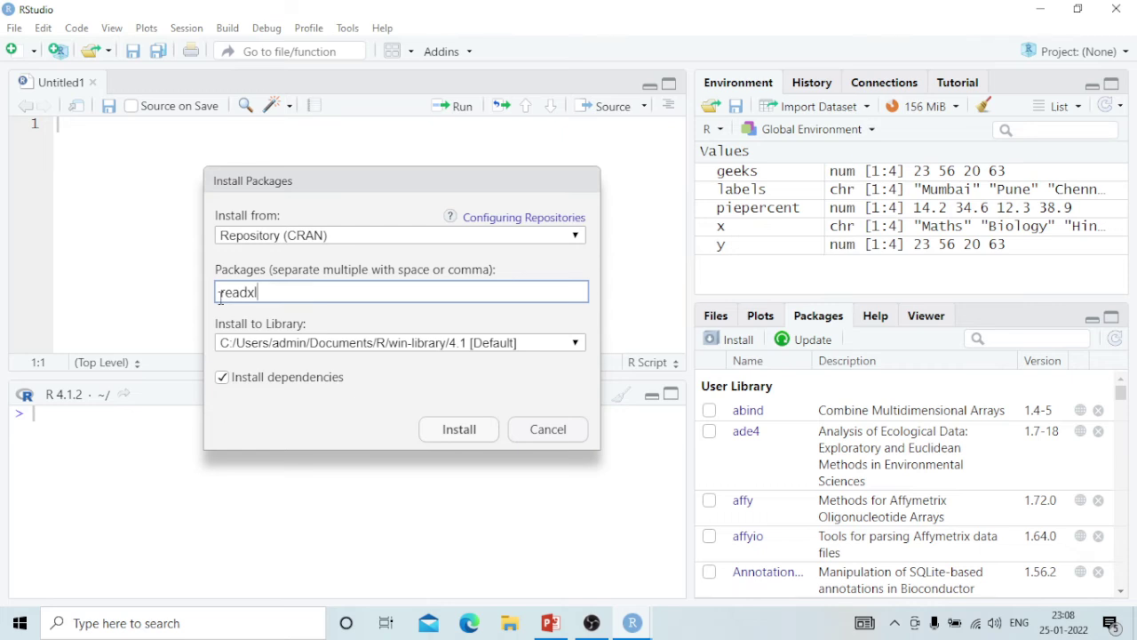
{"action": "left_click_drag", "start_coordinate": [267, 292], "coordinate": [219, 294]}
{"action": "left_click", "coordinate": [367, 294]}
{"action": "left_click", "coordinate": [461, 436]}
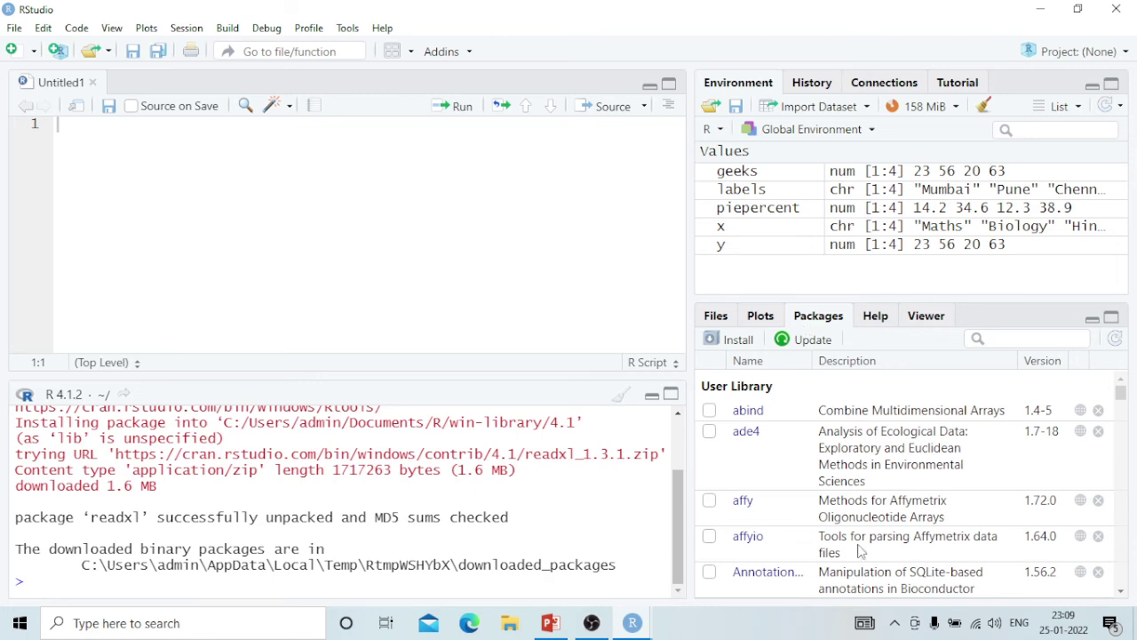
Find readxl among the installed packages and load it into the session.
{"action": "scroll", "coordinate": [826, 533], "scroll_direction": "down", "scroll_amount": 6}
{"action": "scroll", "coordinate": [827, 527], "scroll_direction": "down", "scroll_amount": 5}
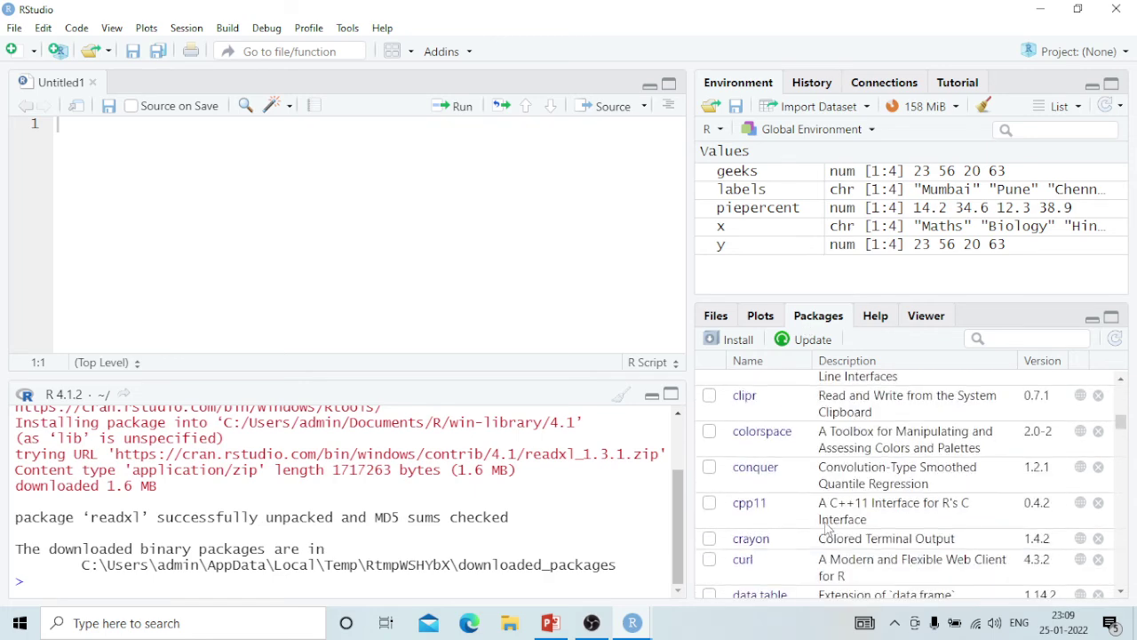
{"action": "scroll", "coordinate": [826, 529], "scroll_direction": "down", "scroll_amount": 6}
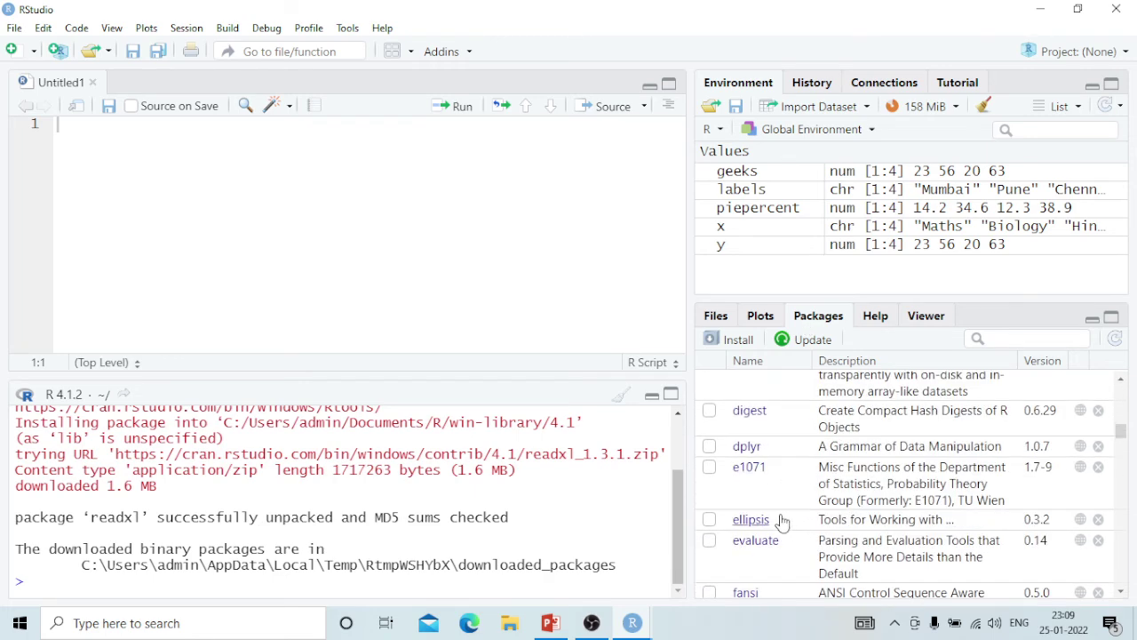
{"action": "scroll", "coordinate": [778, 531], "scroll_direction": "up", "scroll_amount": 3}
{"action": "scroll", "coordinate": [791, 458], "scroll_direction": "up", "scroll_amount": 2}
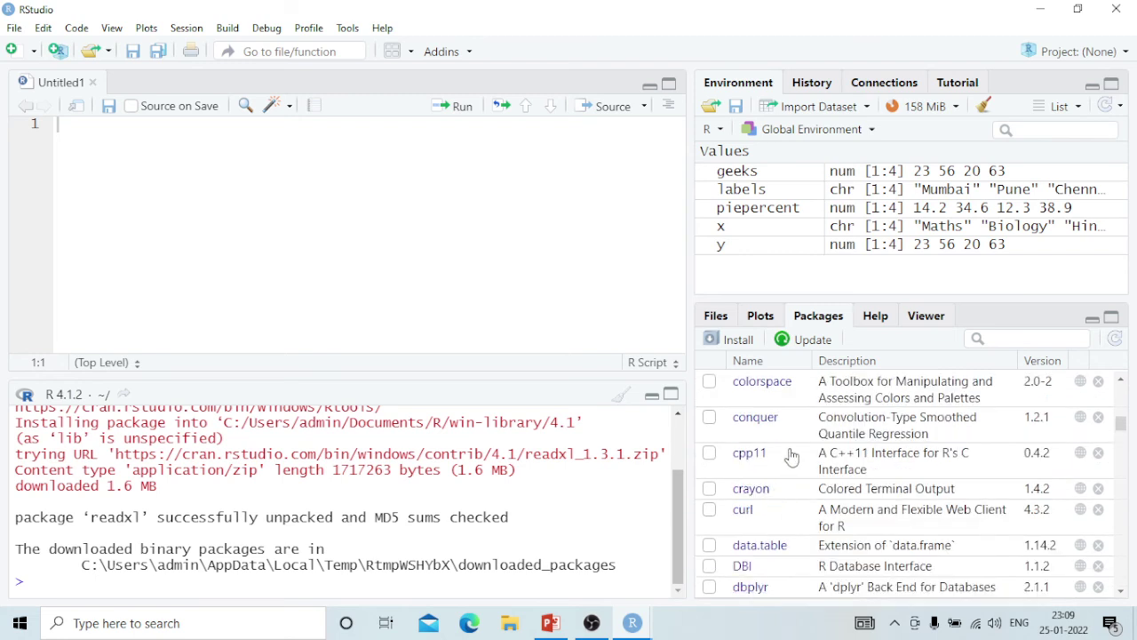
{"action": "left_click", "coordinate": [991, 343]}
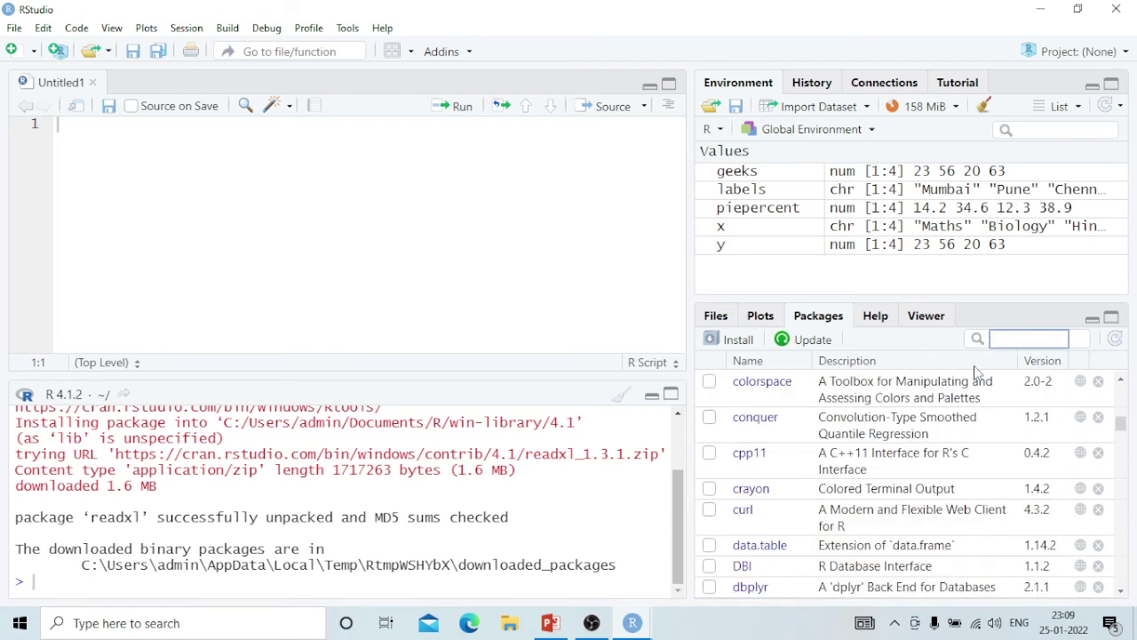
{"action": "type", "text": "readxl"}
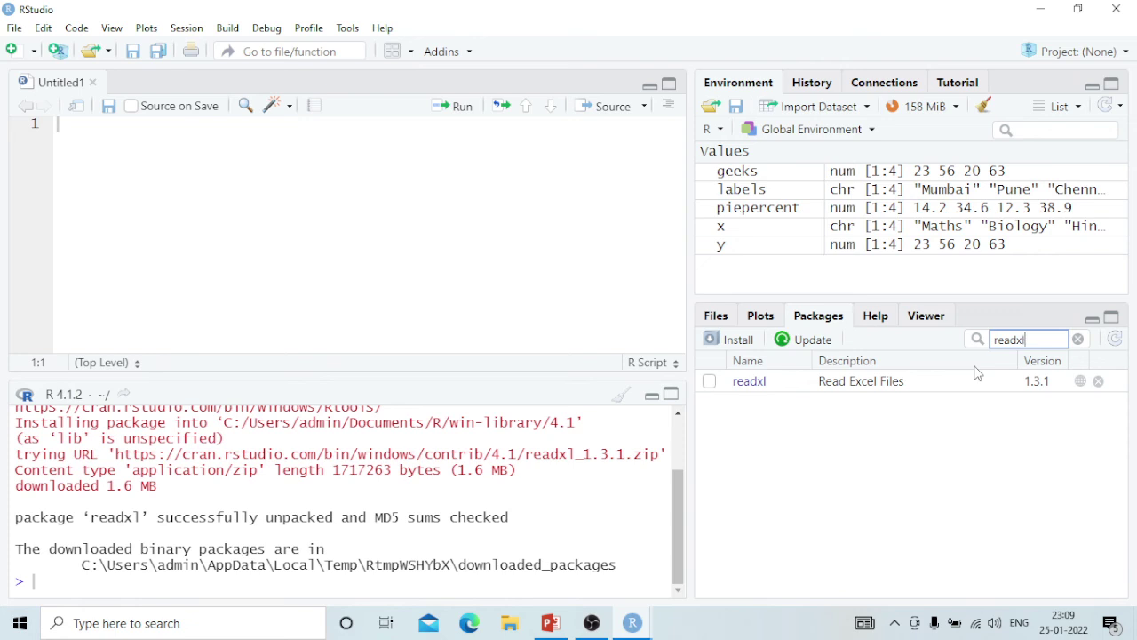
{"action": "left_click", "coordinate": [708, 385]}
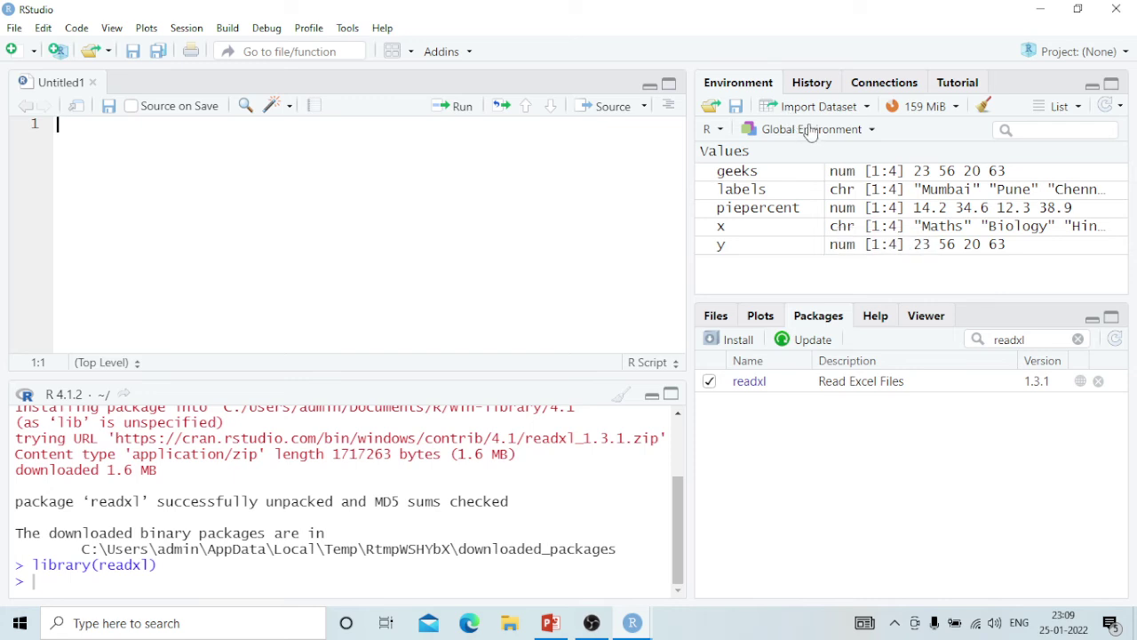
Start a dataset import from Excel and choose data.xlsx on the Desktop as the source file.
{"action": "left_click", "coordinate": [865, 107]}
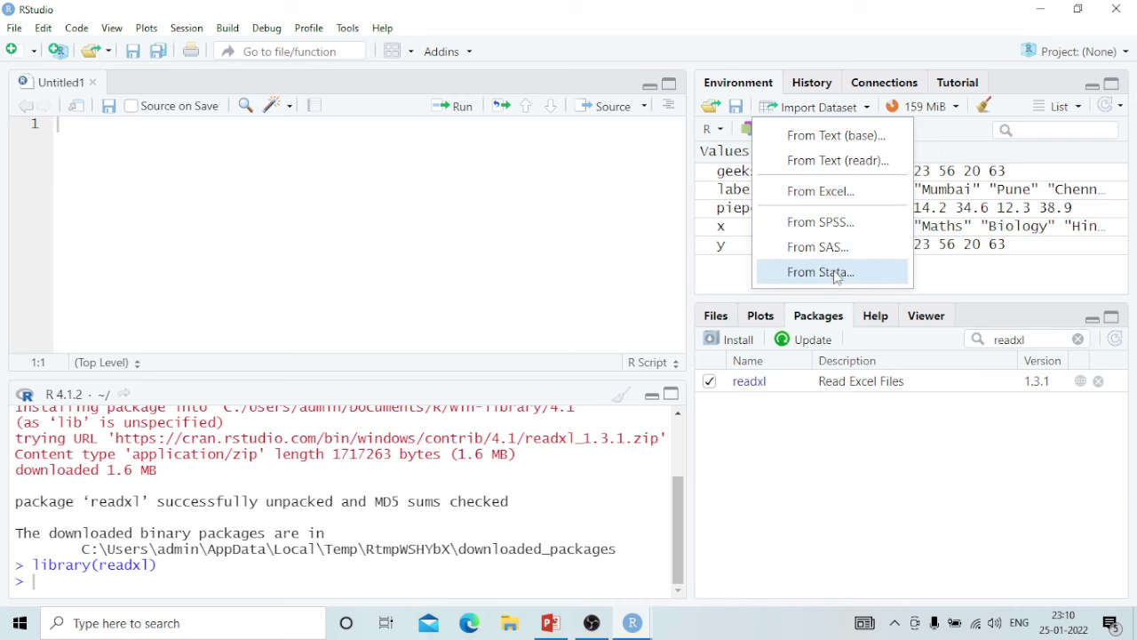
{"action": "left_click", "coordinate": [809, 198]}
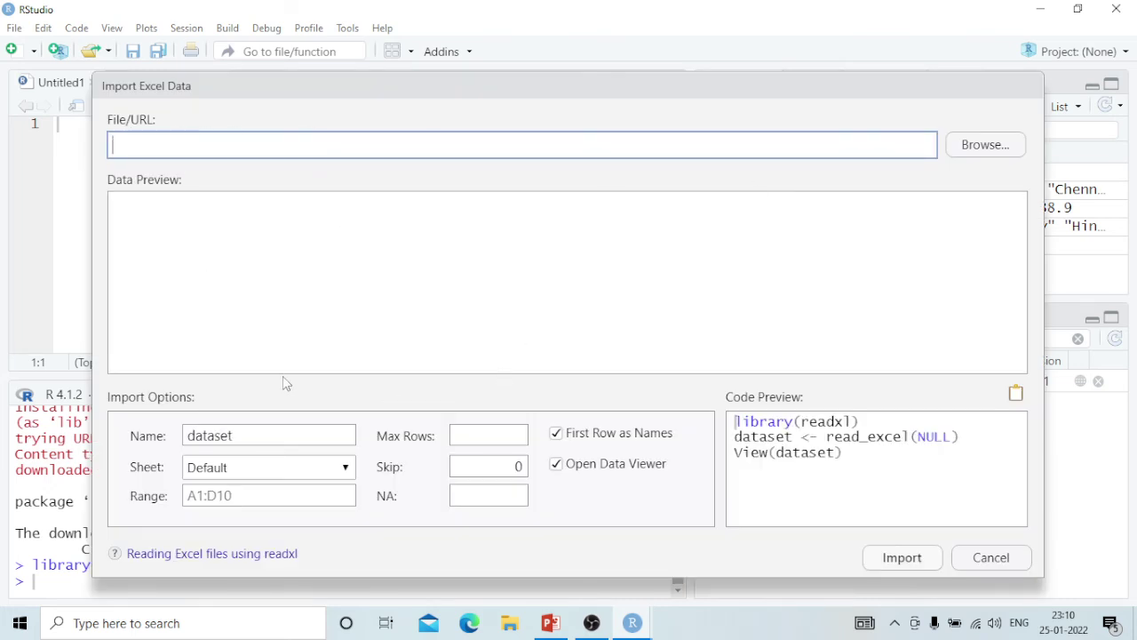
{"action": "left_click", "coordinate": [974, 147]}
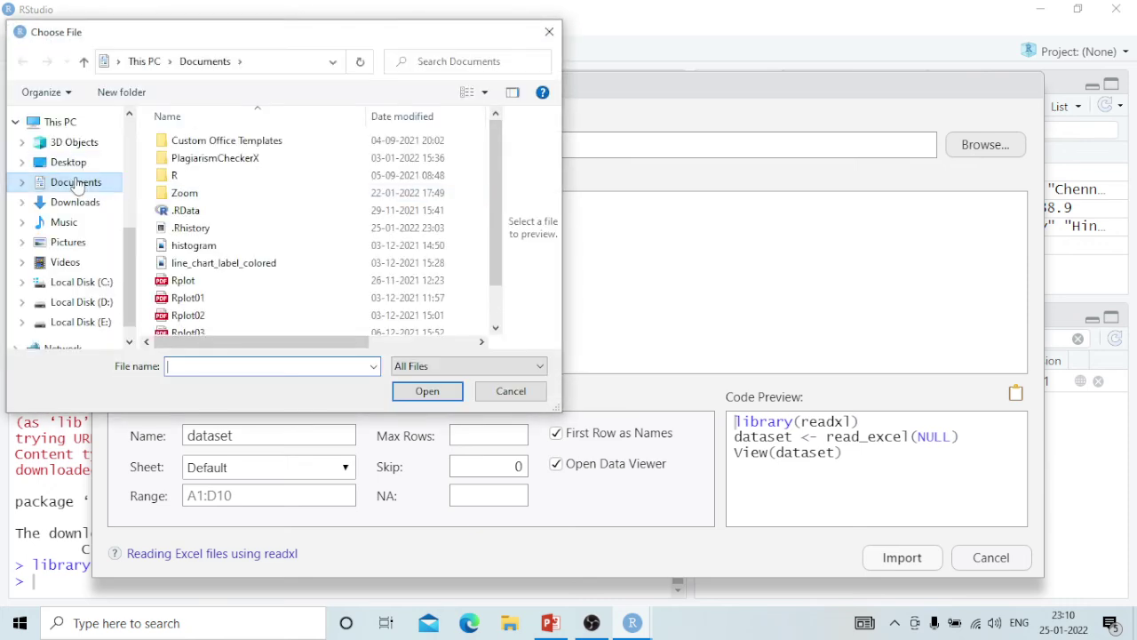
{"action": "left_click", "coordinate": [79, 167]}
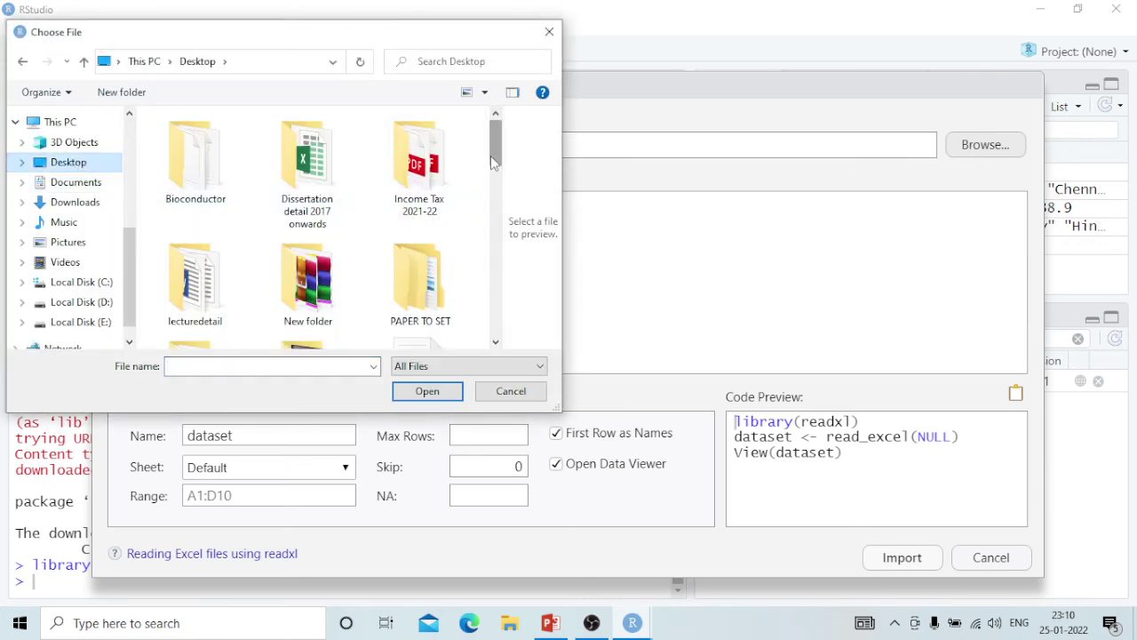
{"action": "left_click_drag", "start_coordinate": [493, 160], "coordinate": [495, 250]}
{"action": "left_click", "coordinate": [189, 270]}
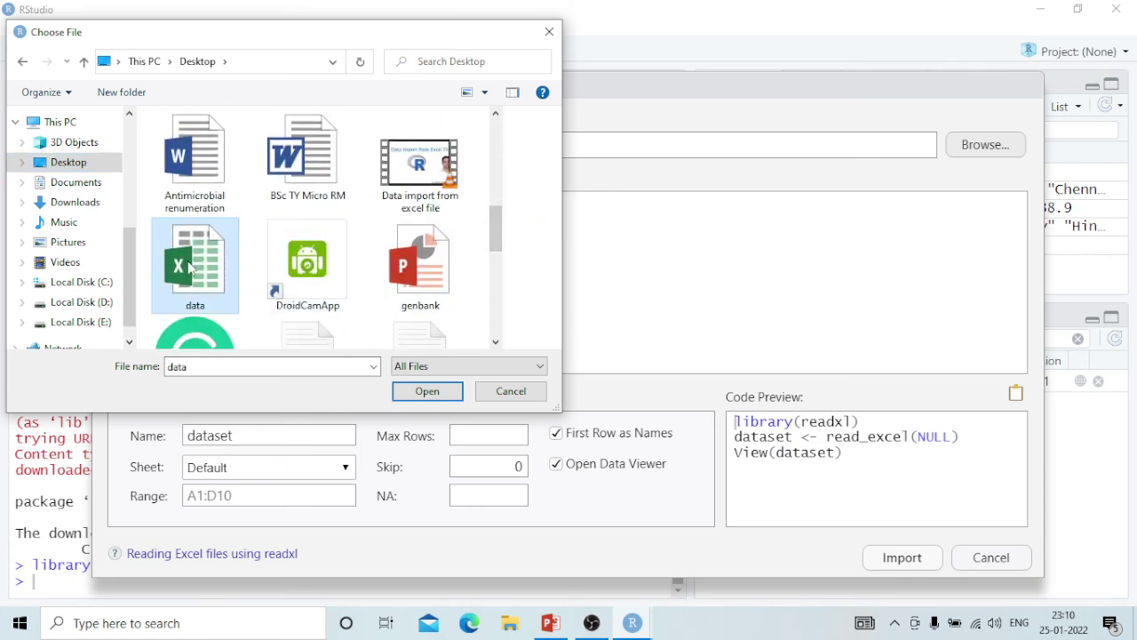
{"action": "left_click", "coordinate": [423, 392]}
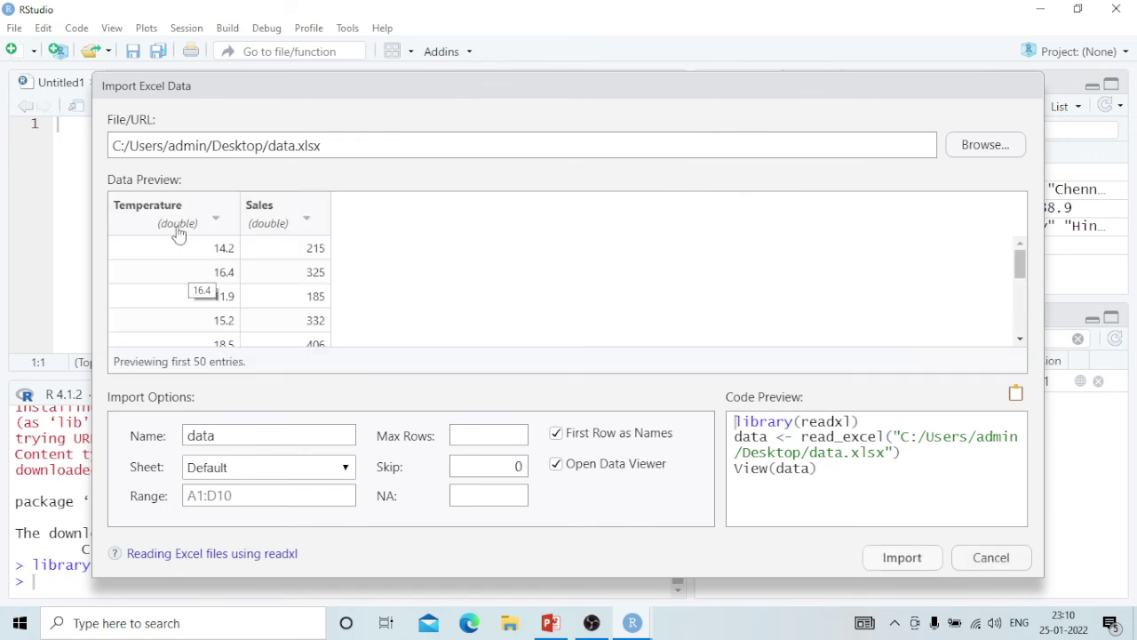
Check the Temperature and Sales preview and import the workbook as data, using the first row as names and opening the data viewer.
{"action": "scroll", "coordinate": [267, 286], "scroll_direction": "down", "scroll_amount": 3}
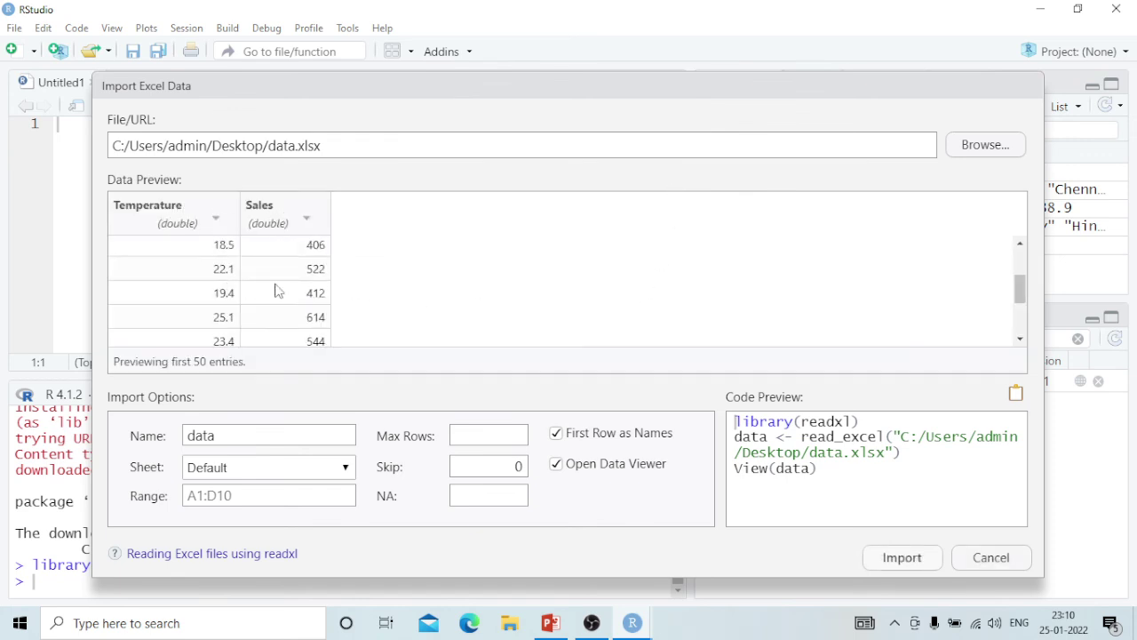
{"action": "left_click", "coordinate": [893, 561]}
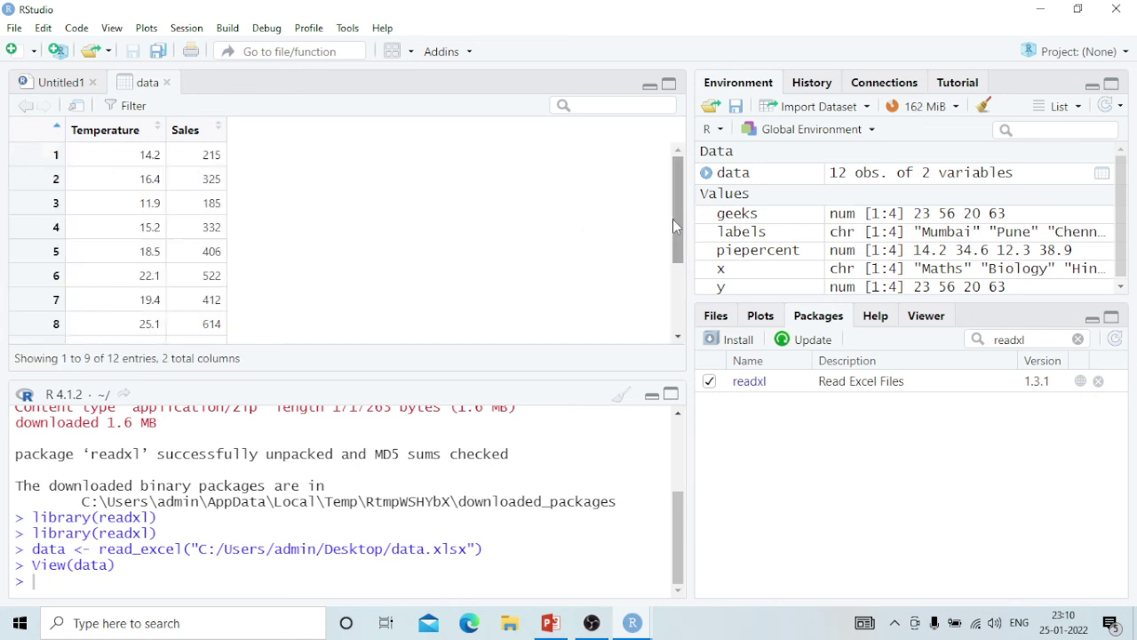
{"action": "mouse_move", "coordinate": [673, 219]}
{"action": "left_mouse_down"}
{"action": "mouse_move", "coordinate": [675, 303]}
{"action": "mouse_move", "coordinate": [673, 209]}
{"action": "left_mouse_up"}
Switch to the Intro to R Language presentation in PowerPoint and start the slide show from the Data Import from Excel File slide.
{"action": "key", "text": "alt+Tab"}
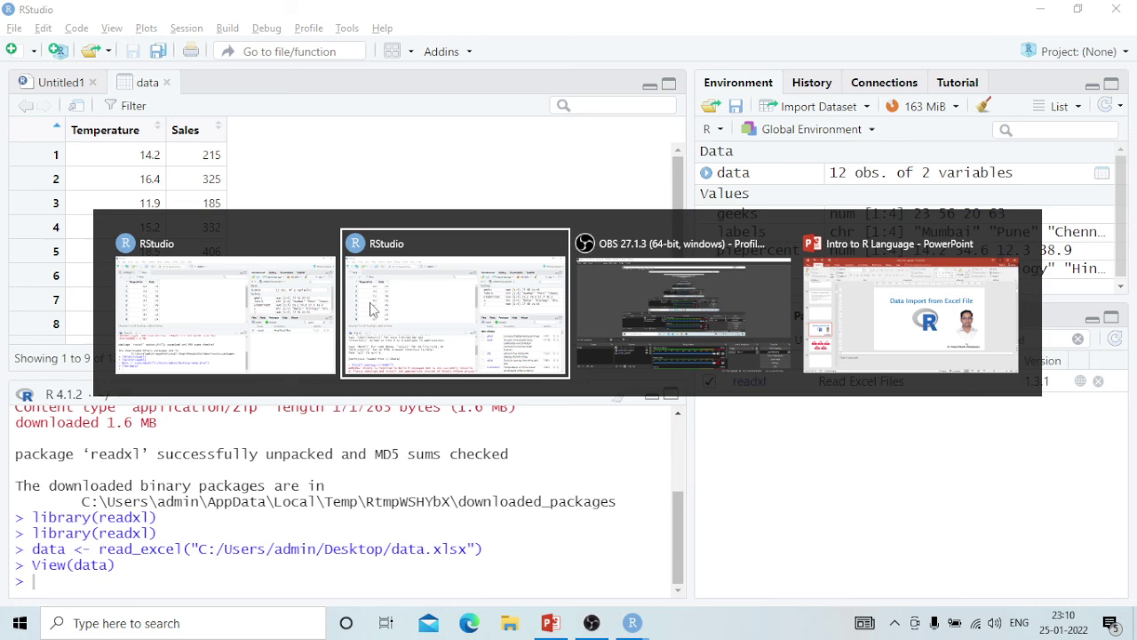
{"action": "key", "text": "alt+Tab"}
{"action": "key", "text": "alt+Tab"}
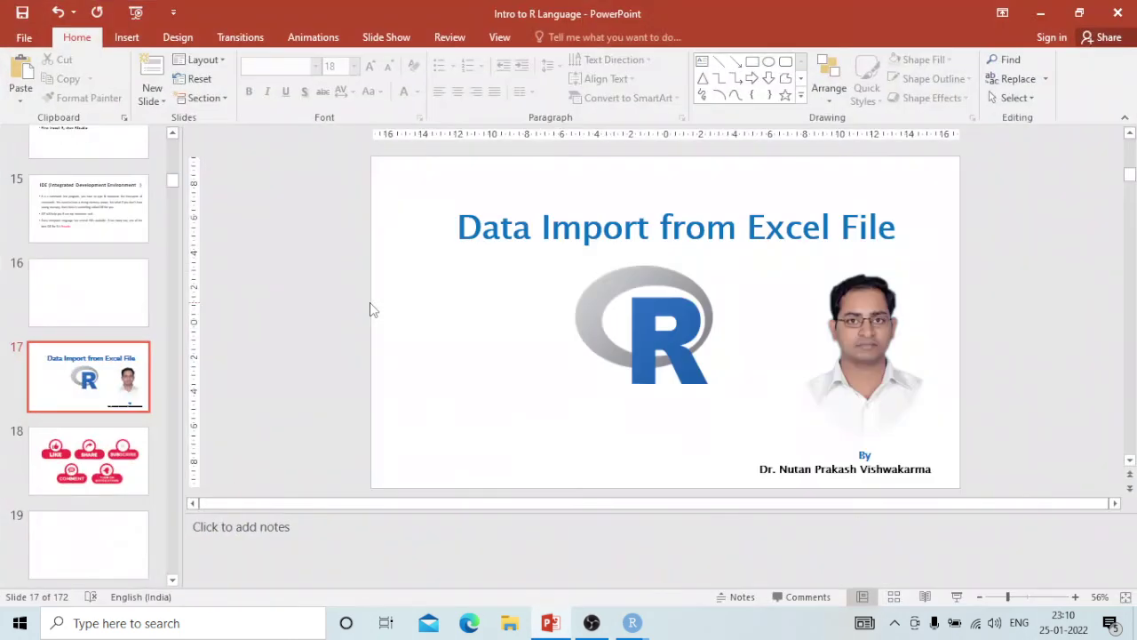
{"action": "left_click", "coordinate": [957, 596]}
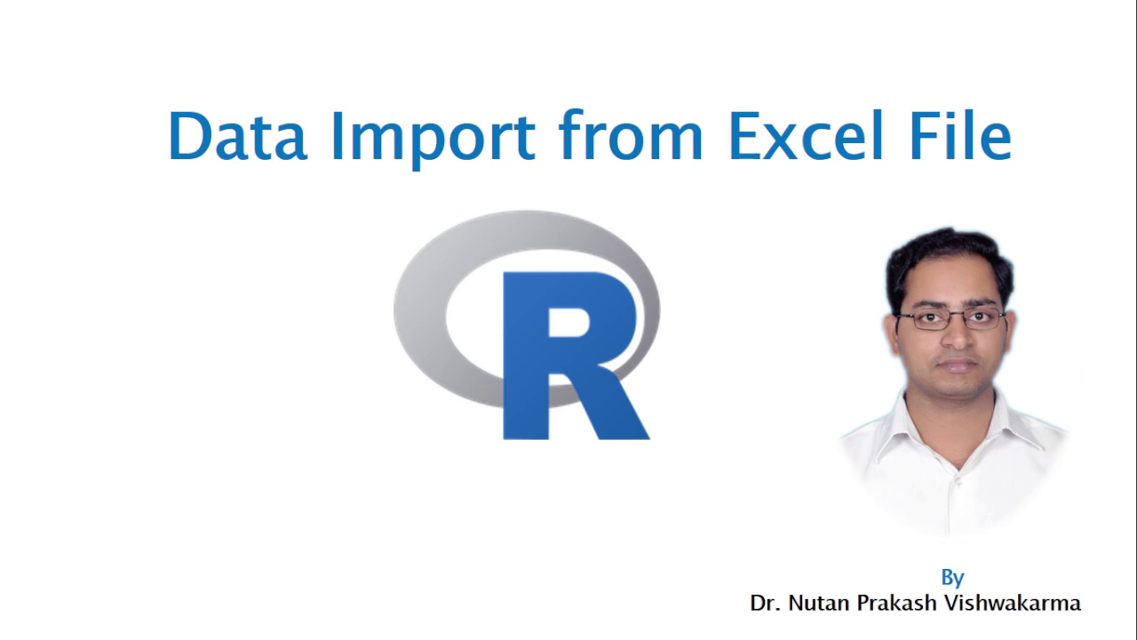